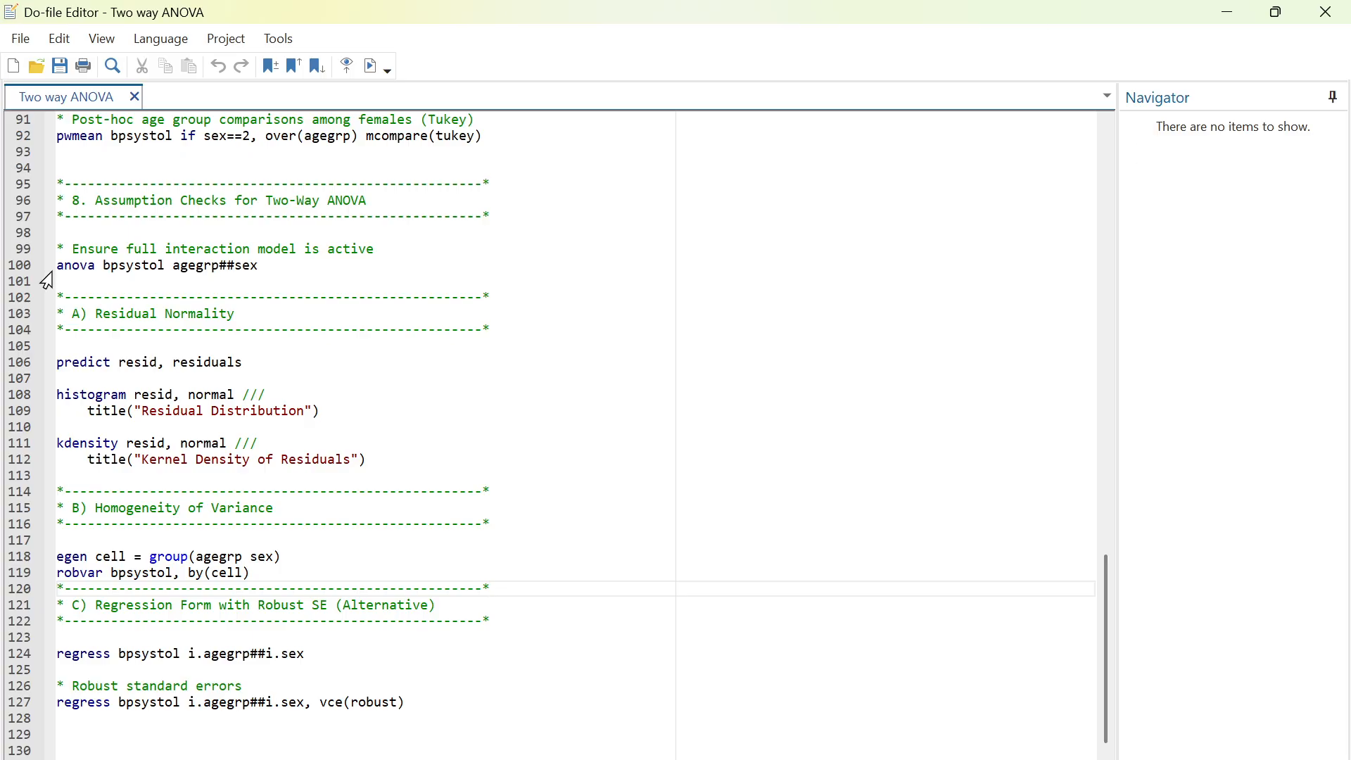
- Run the full interaction model anova bpsystol agegrp##sex from the do-file, and predict its residuals into resid
{"action": "left_click_drag", "start_coordinate": [56, 249], "coordinate": [265, 265]}
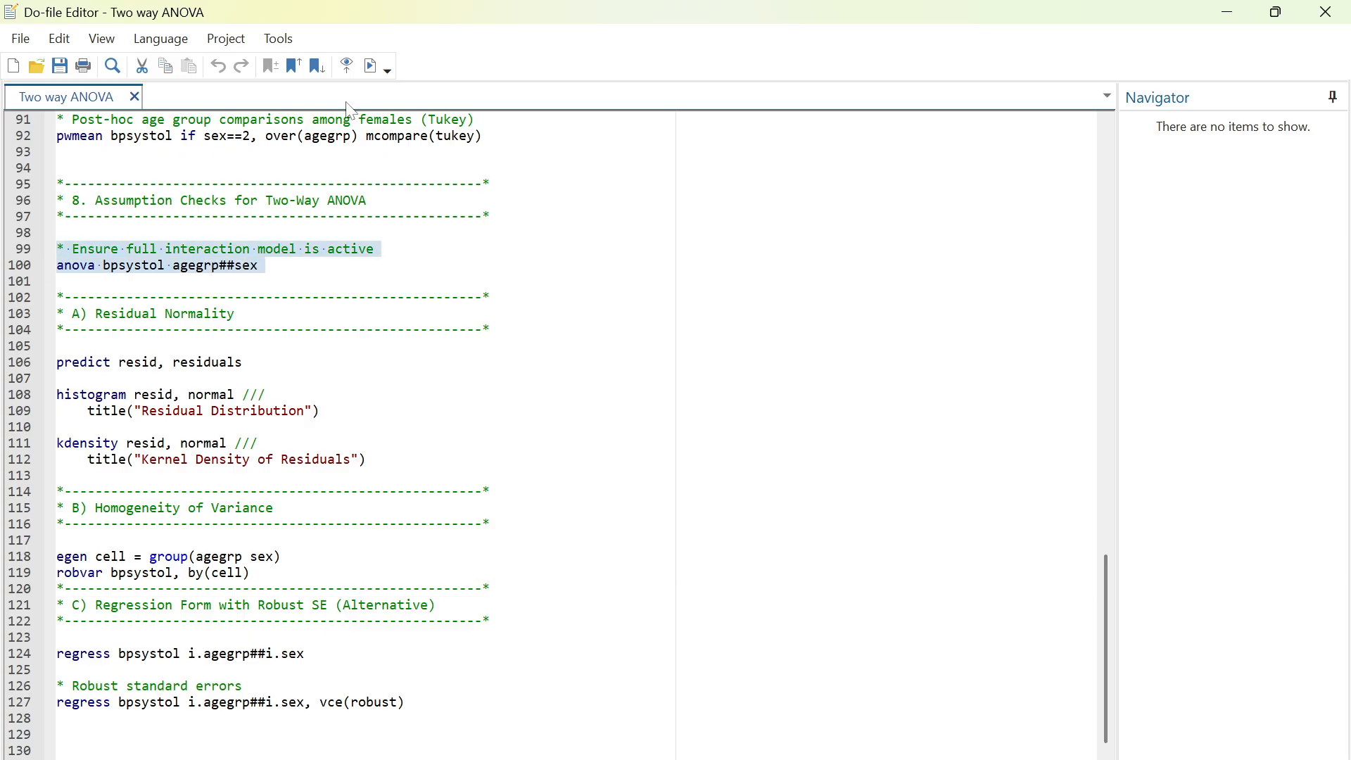
{"action": "left_click", "coordinate": [373, 67]}
{"action": "left_click", "coordinate": [57, 362]}
{"action": "left_click_drag", "start_coordinate": [57, 361], "coordinate": [243, 362]}
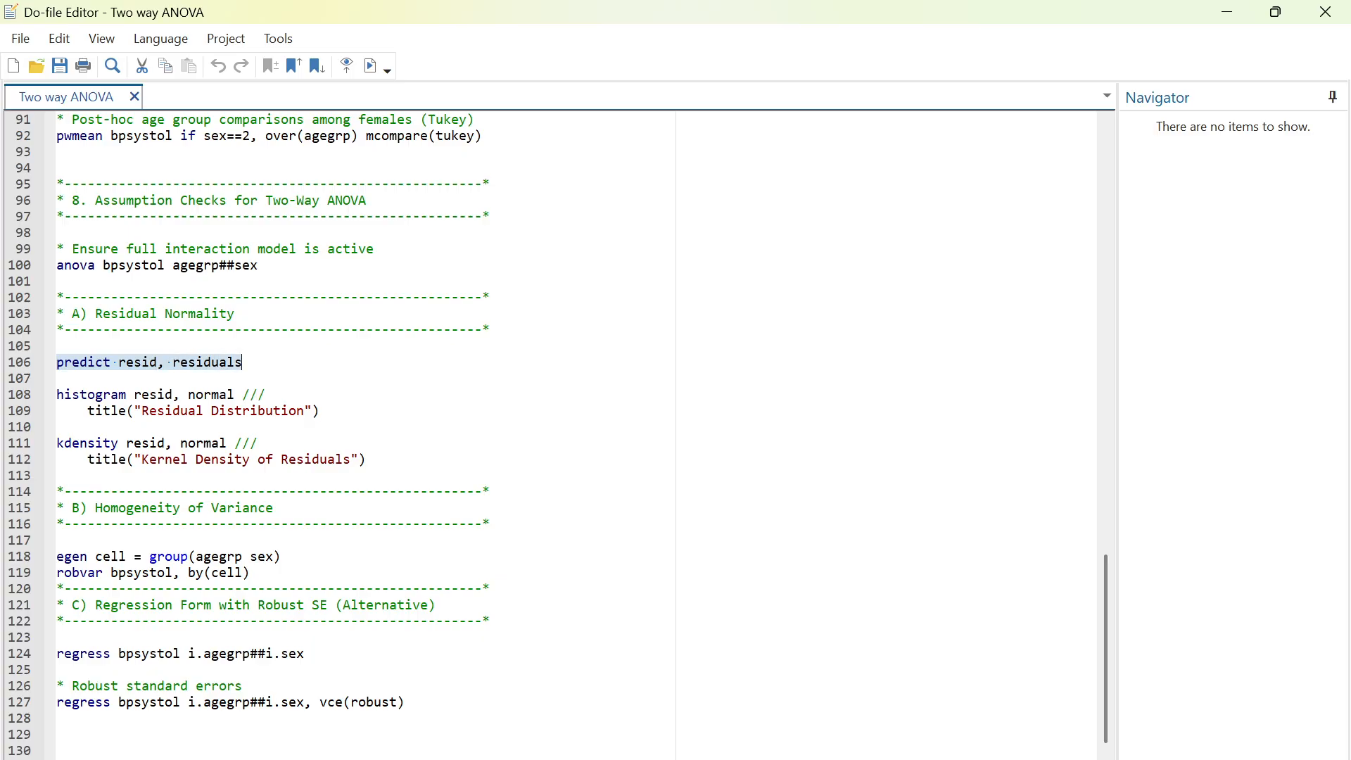
{"action": "left_click", "coordinate": [372, 67]}
{"action": "left_click", "coordinate": [723, 684]}
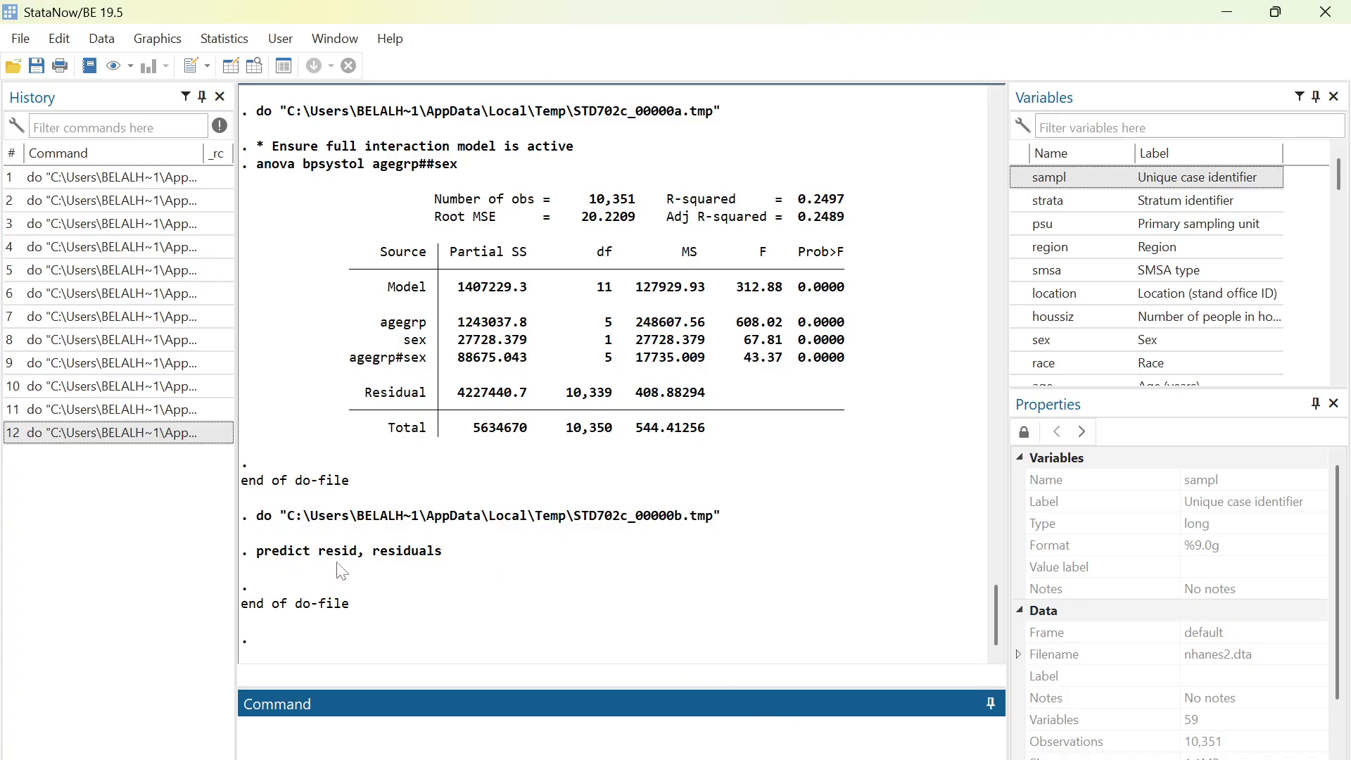
- Run the do-file's histogram of resid with a normal curve, titled "Residual Distribution", and close the graph after viewing it
{"action": "left_click", "coordinate": [917, 759]}
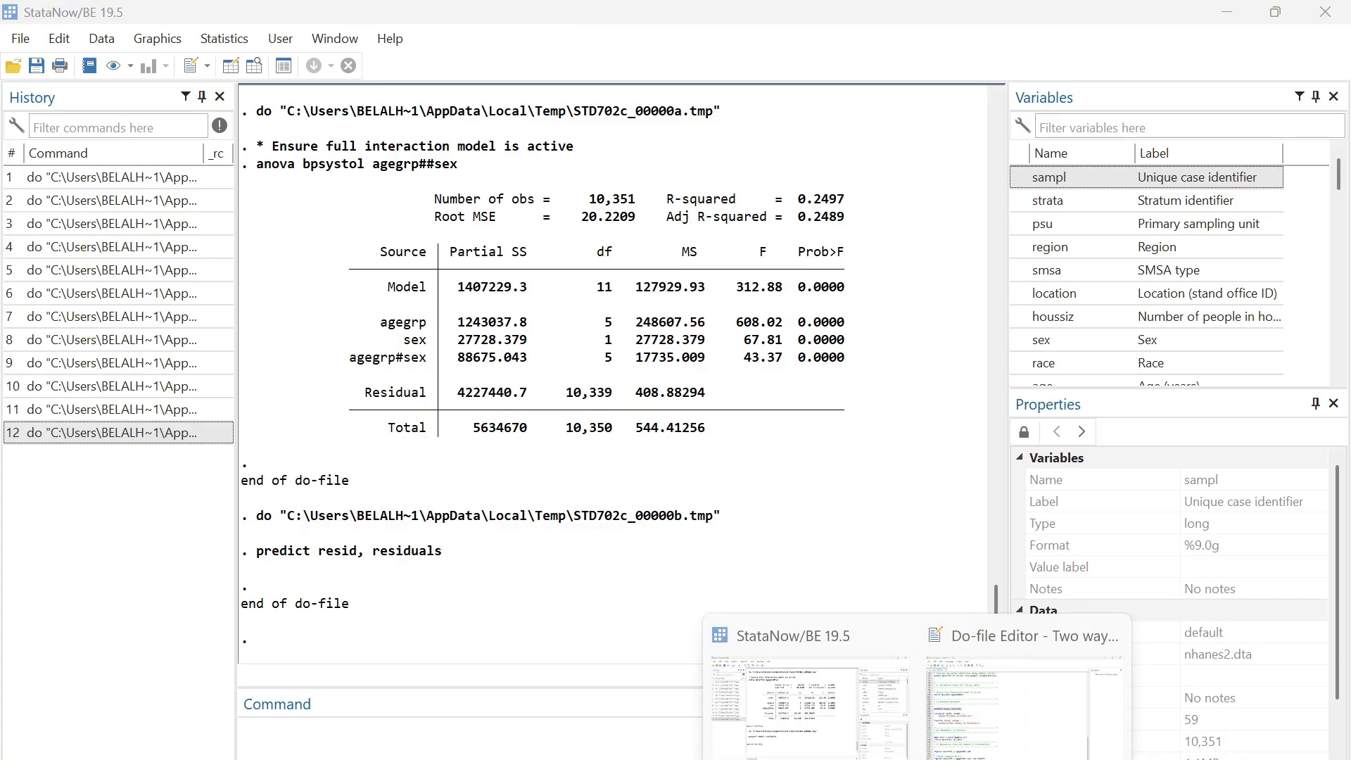
{"action": "left_click", "coordinate": [989, 735]}
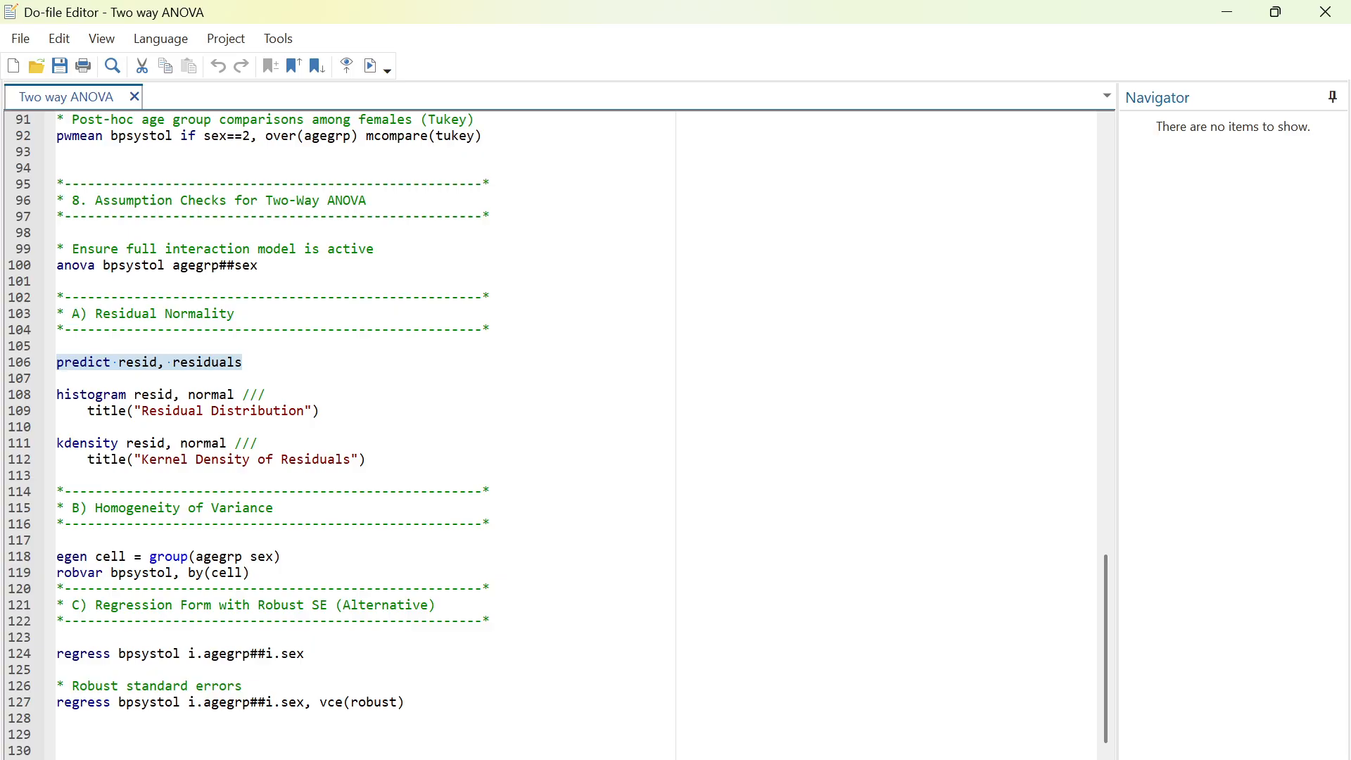
{"action": "left_click_drag", "start_coordinate": [322, 411], "coordinate": [57, 394]}
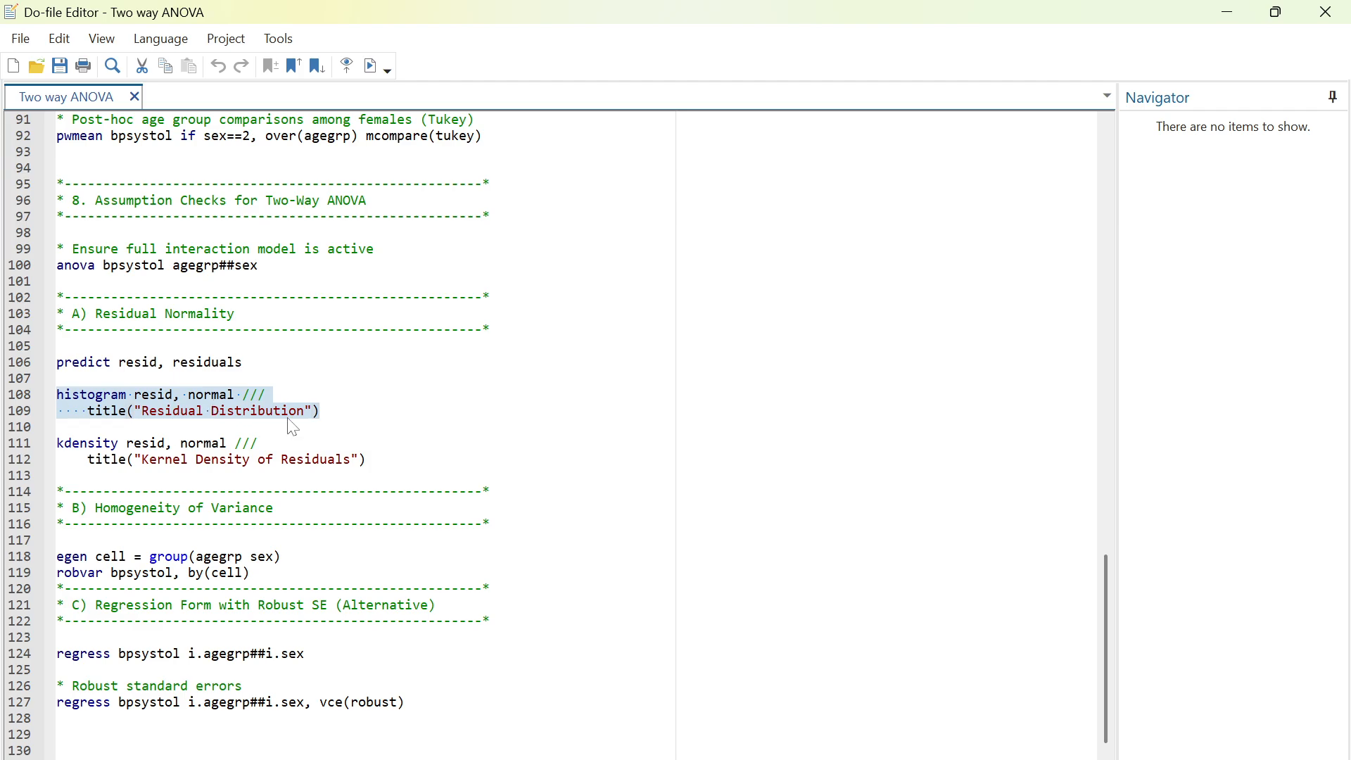
{"action": "left_click", "coordinate": [369, 67]}
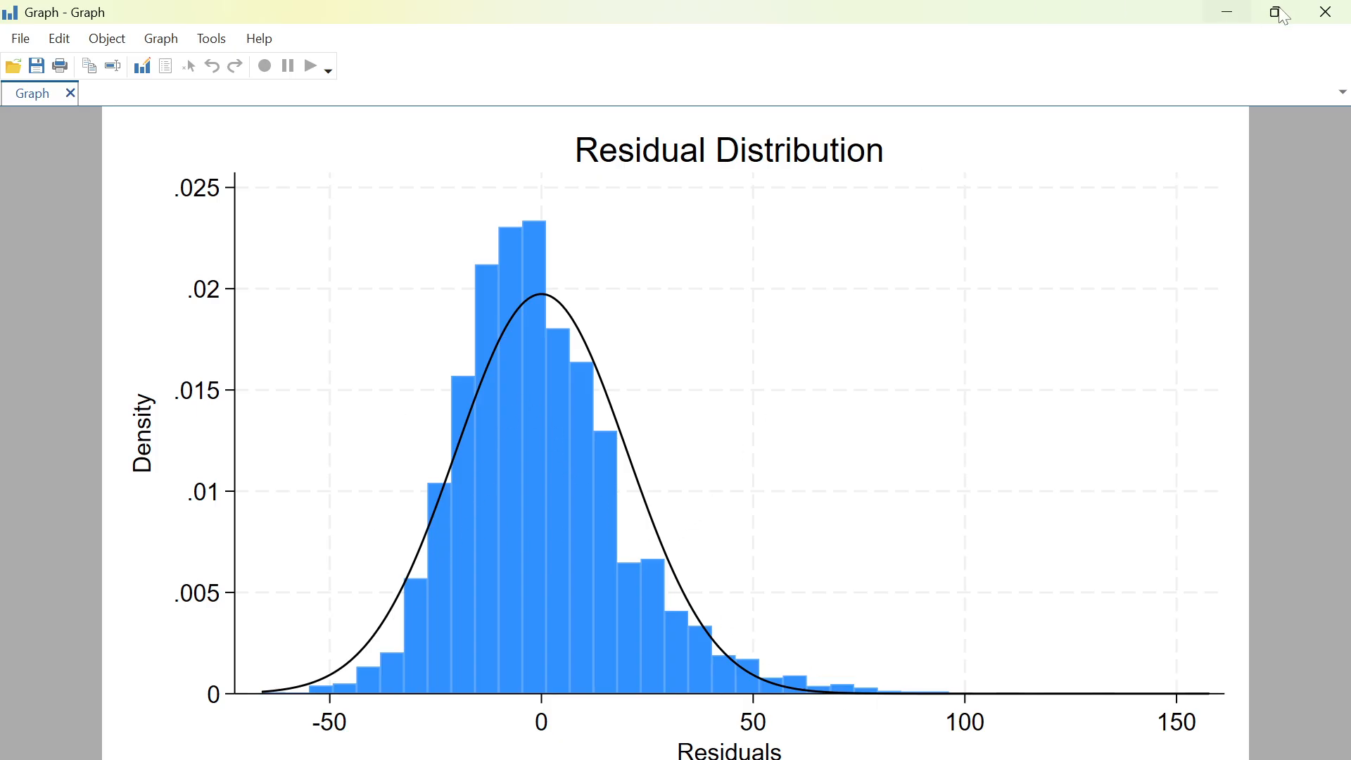
{"action": "left_click", "coordinate": [1345, 13]}
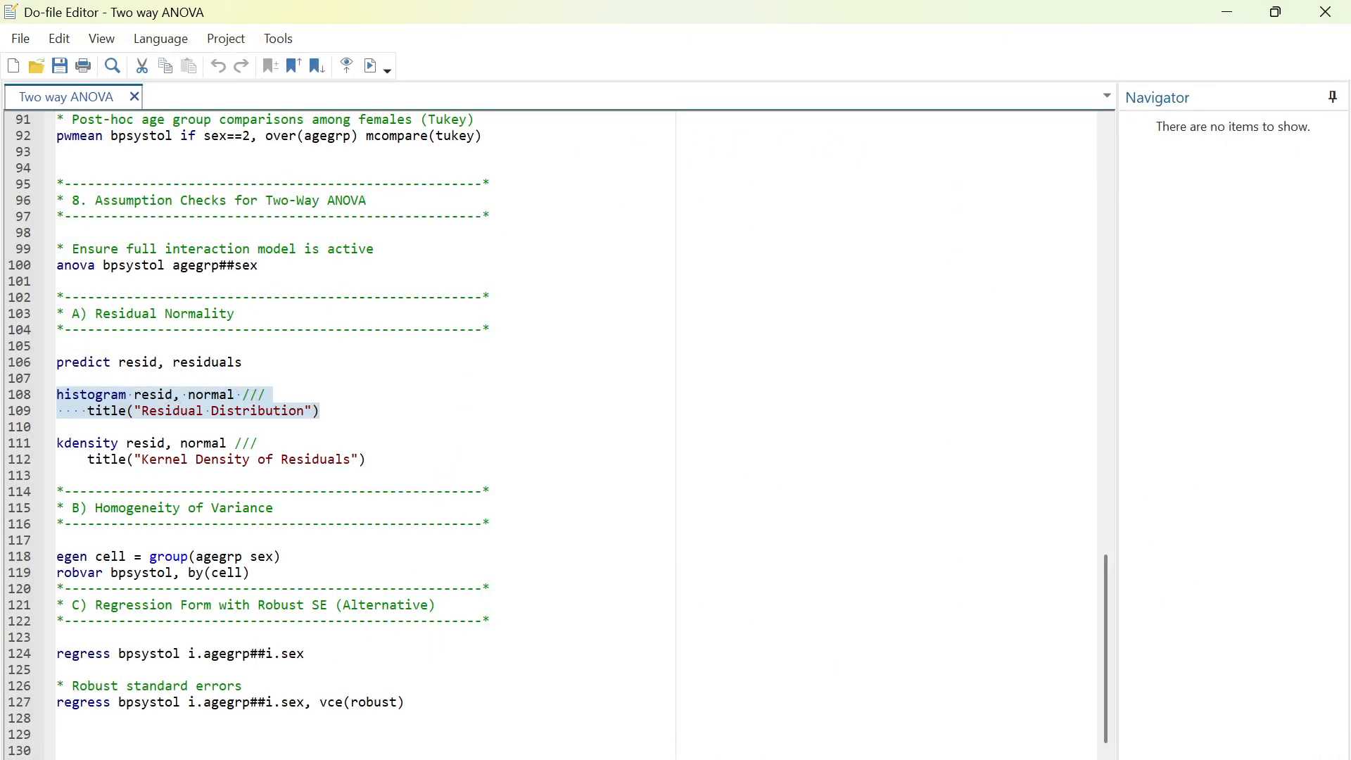
- Run the kdensity plot of resid with a normal overlay, titled "Kernel Density of Residuals", and close the graph after viewing it
{"action": "left_click_drag", "start_coordinate": [57, 443], "coordinate": [258, 443]}
{"action": "left_click_drag", "start_coordinate": [264, 444], "coordinate": [351, 460]}
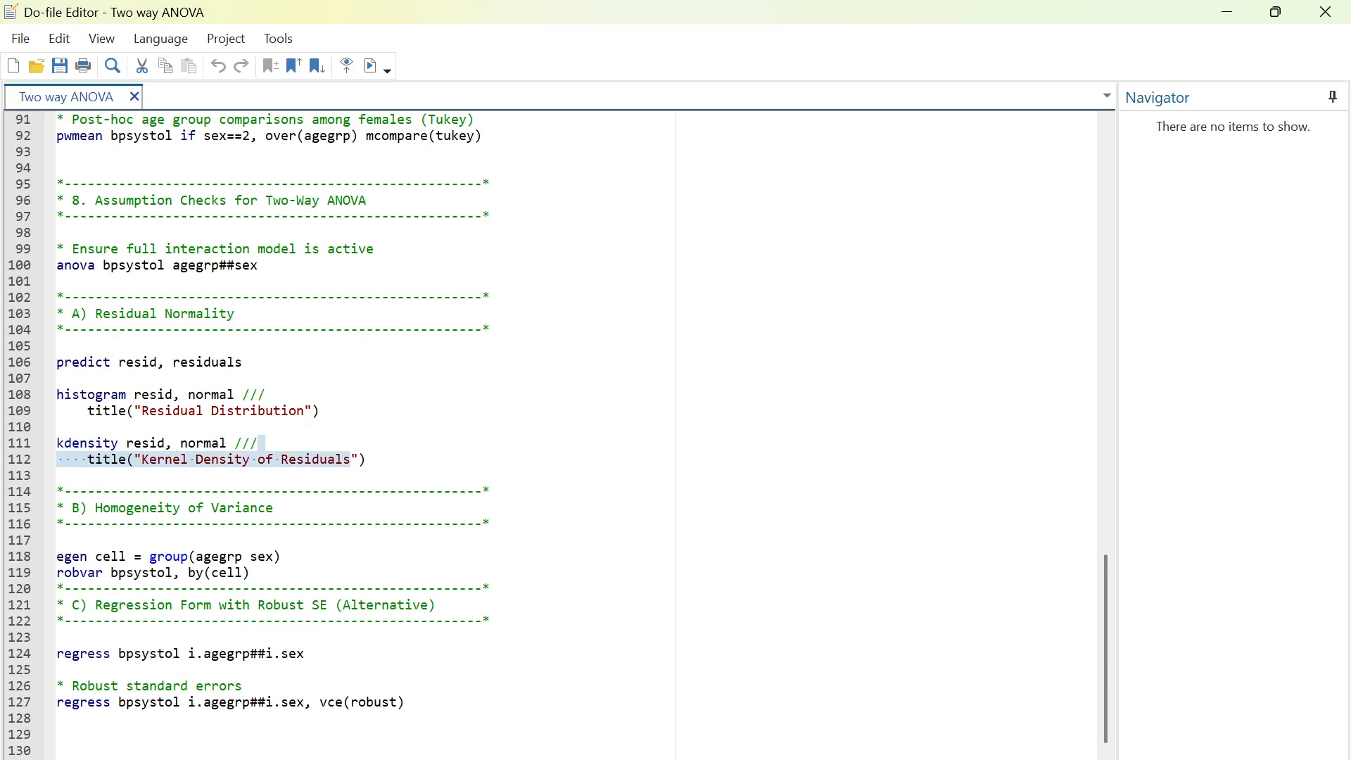
{"action": "left_click_drag", "start_coordinate": [57, 443], "coordinate": [371, 458]}
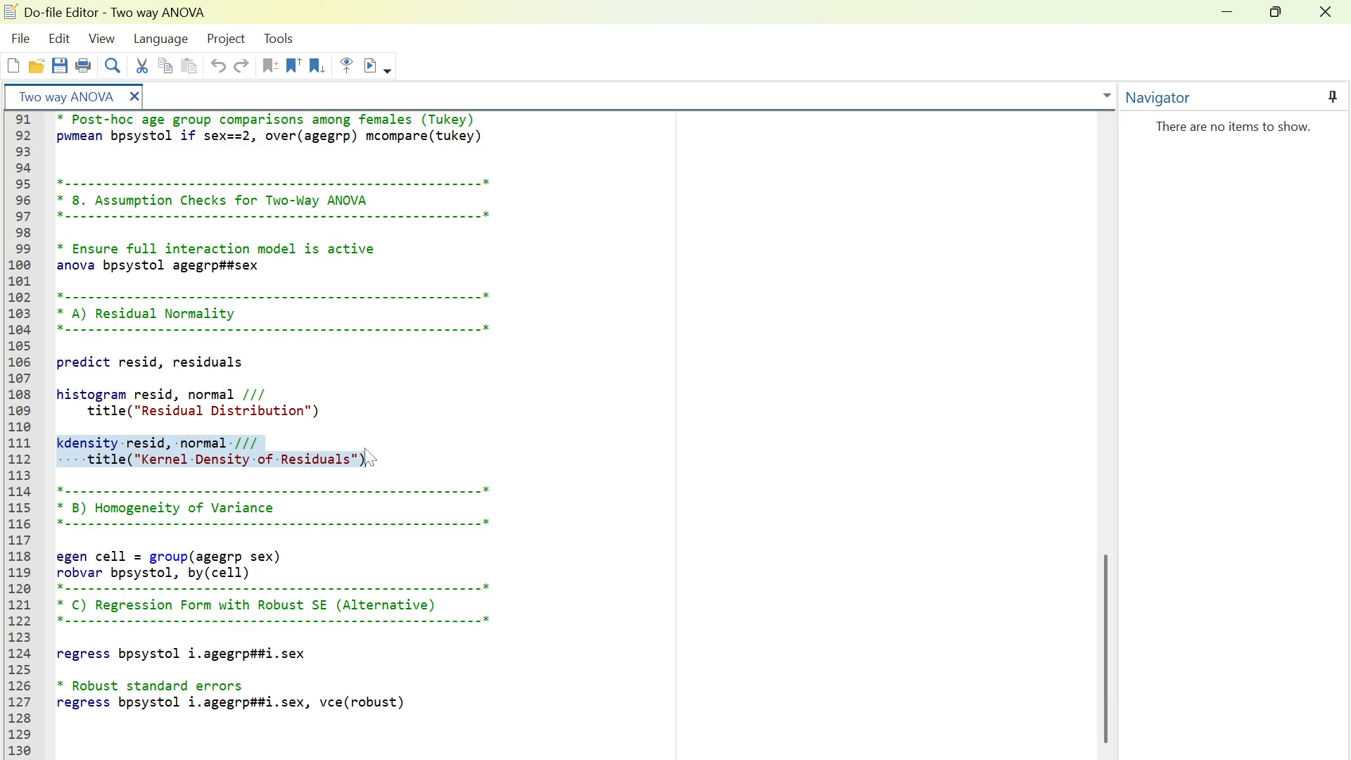
{"action": "left_click", "coordinate": [373, 65]}
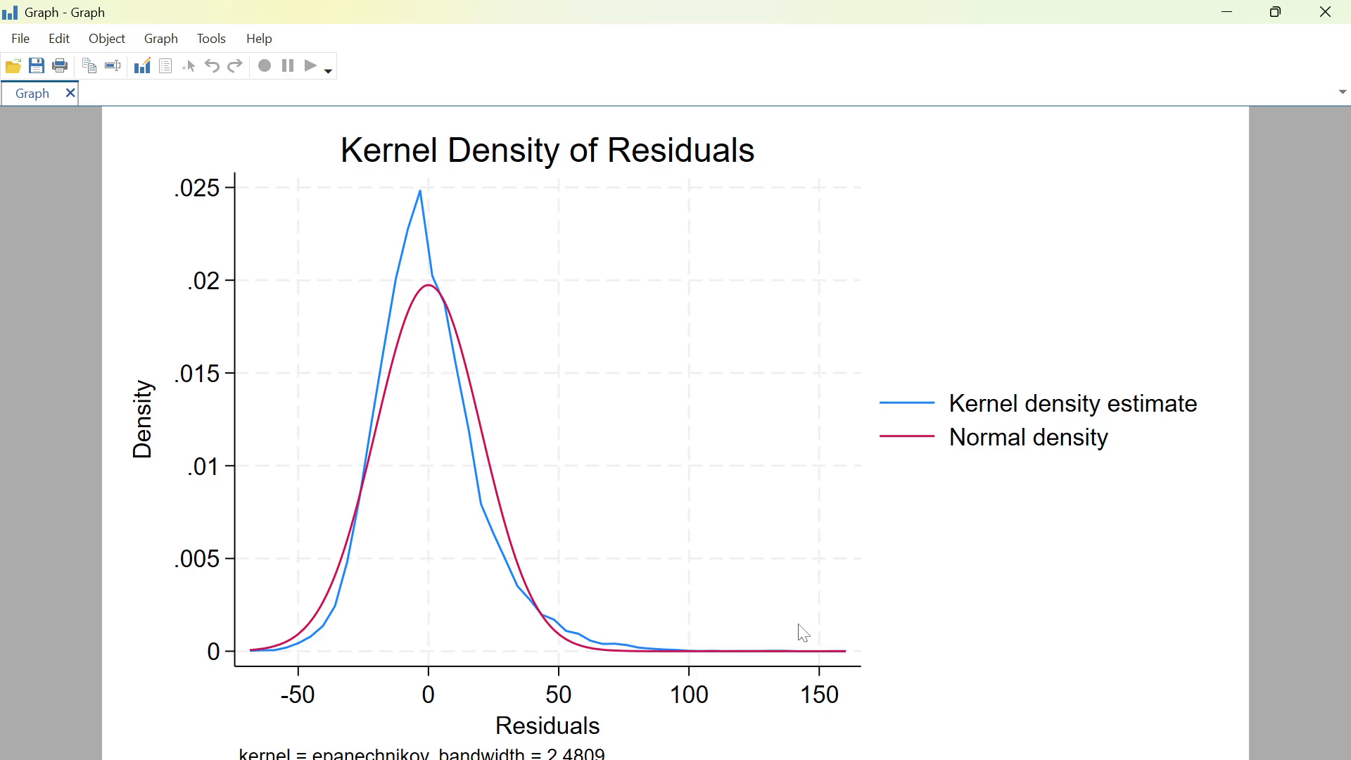
{"action": "left_click", "coordinate": [1326, 12]}
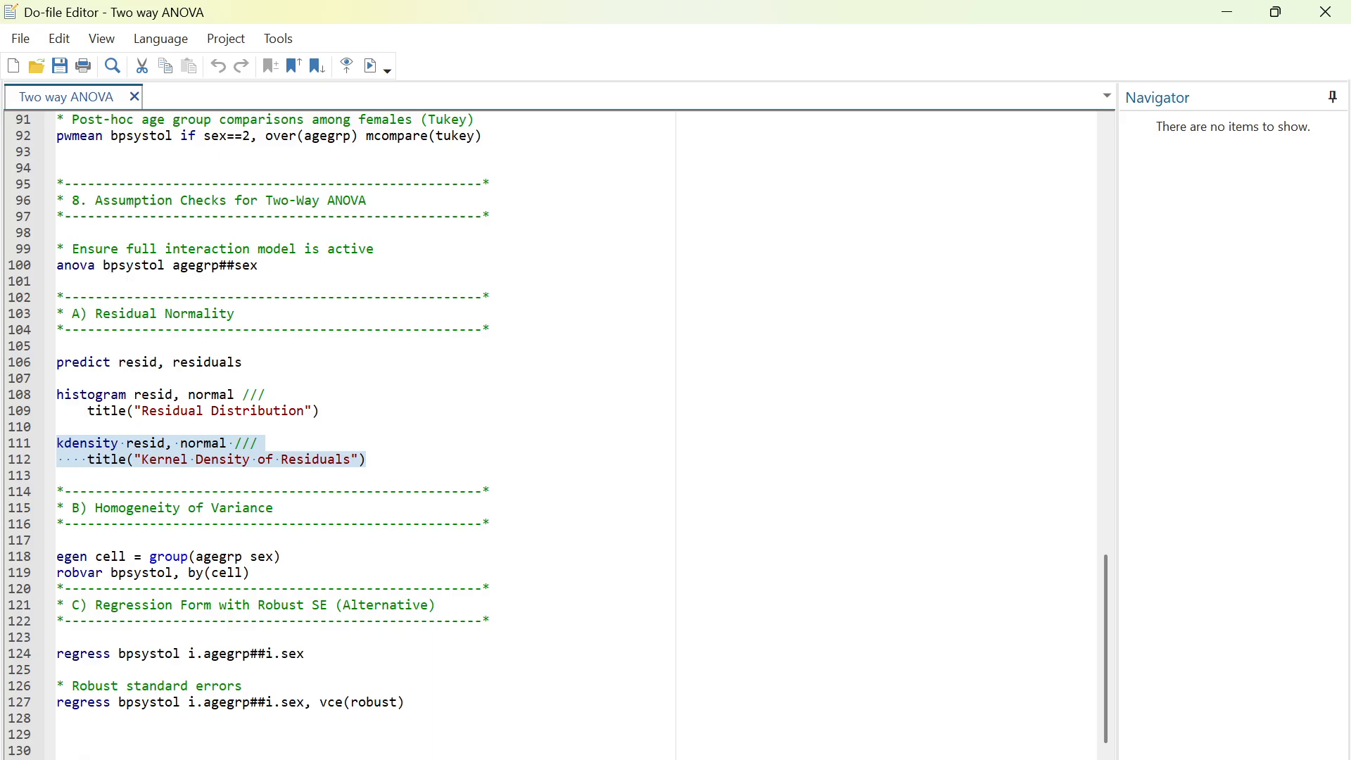
- Run egen cell = group(agegrp sex) from the do-file and look for the new variable in the dataset's variable list
{"action": "left_click_drag", "start_coordinate": [57, 556], "coordinate": [285, 564]}
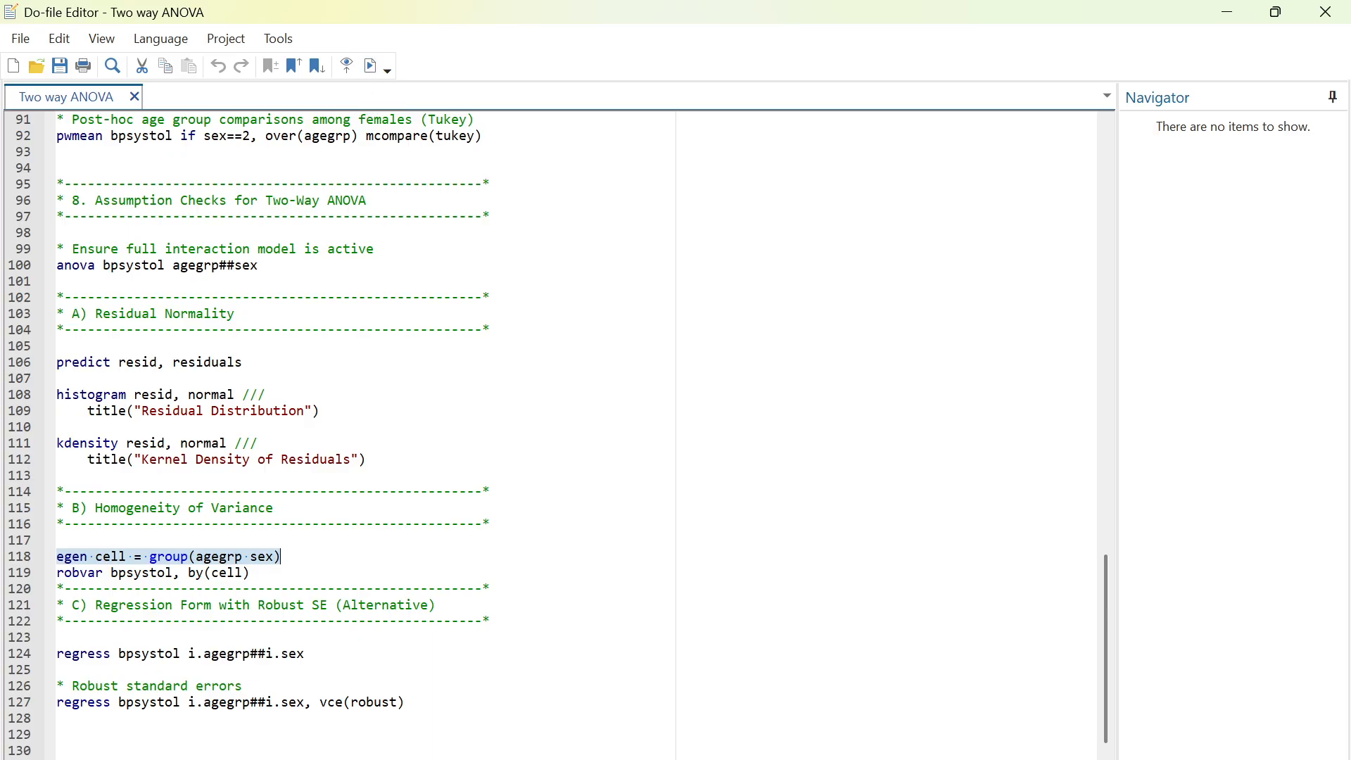
{"action": "left_click", "coordinate": [809, 746]}
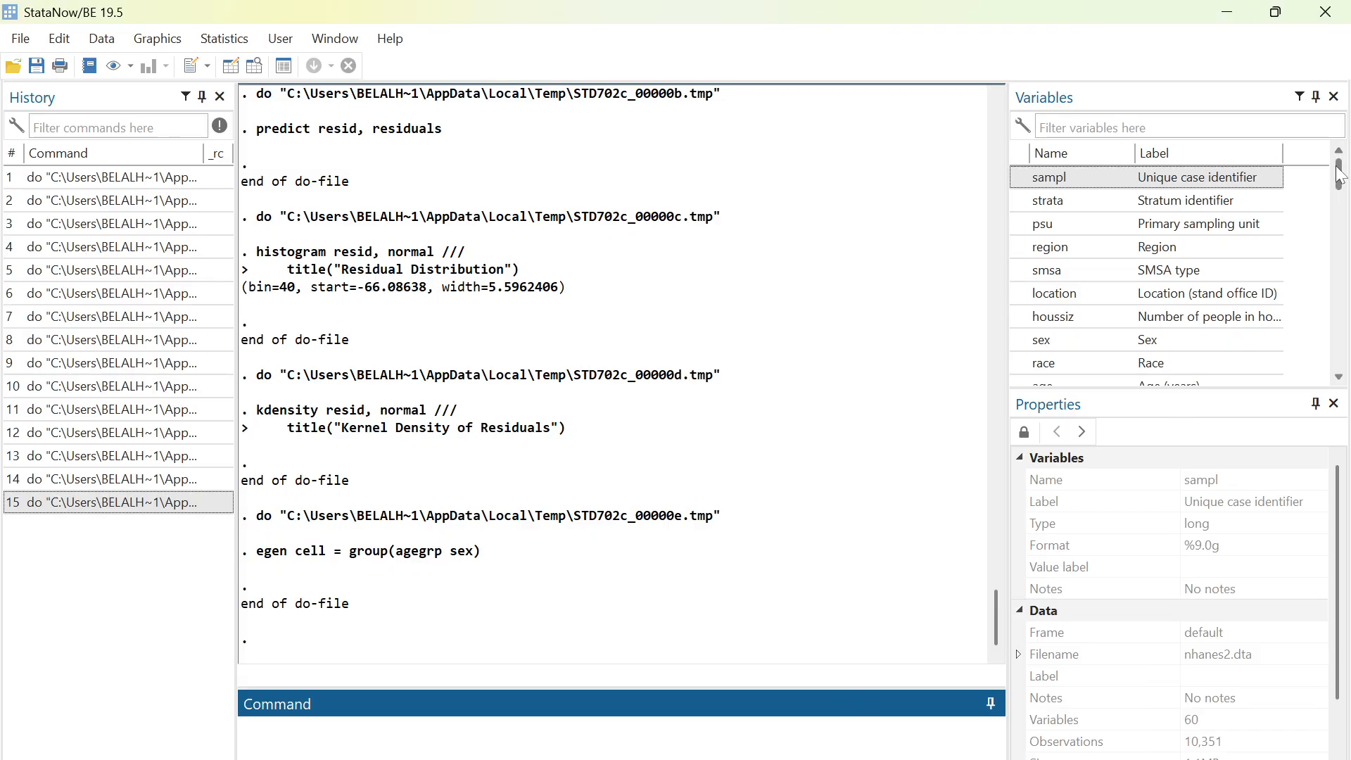
{"action": "scroll", "coordinate": [1196, 317], "scroll_direction": "down", "scroll_amount": 15}
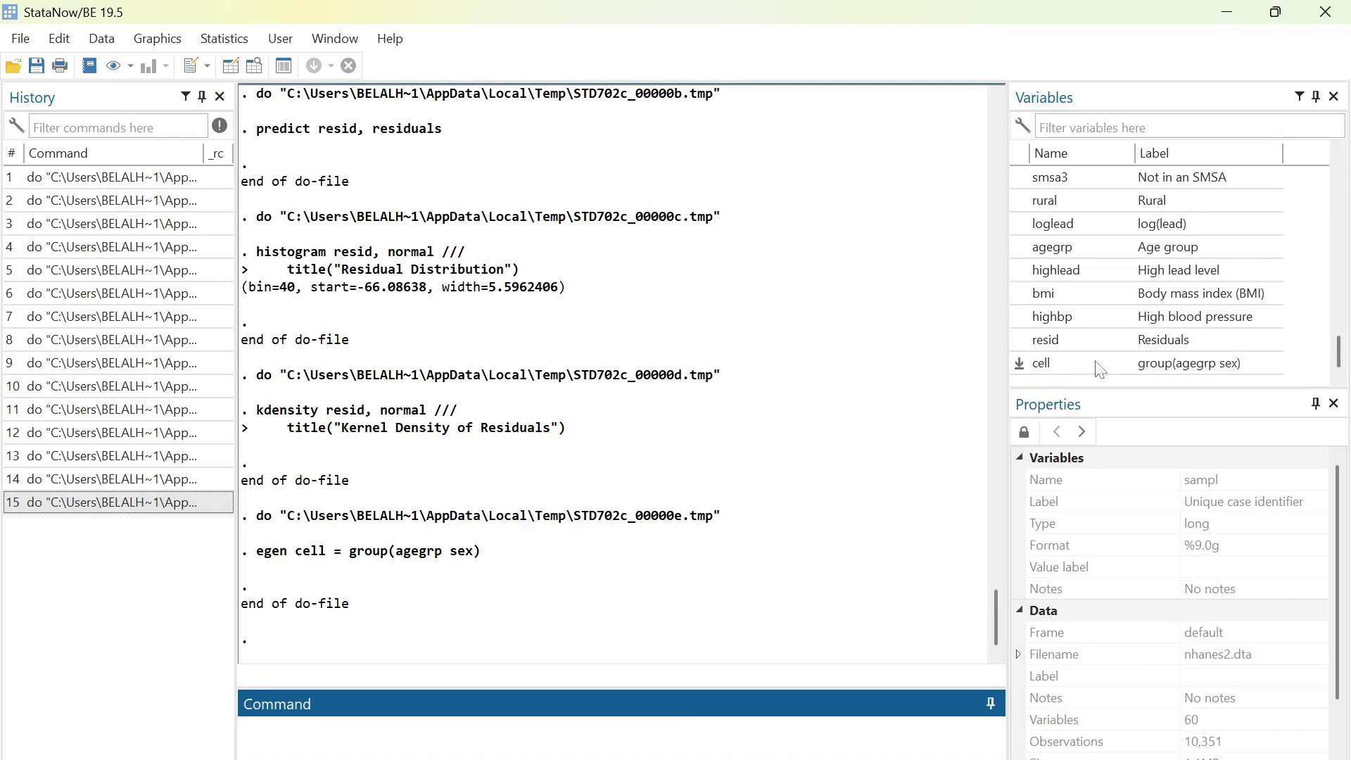
- Run the homogeneity of variance test robvar bpsystol, by(cell) from the do-file and view its results
{"action": "mouse_move", "coordinate": [916, 757]}
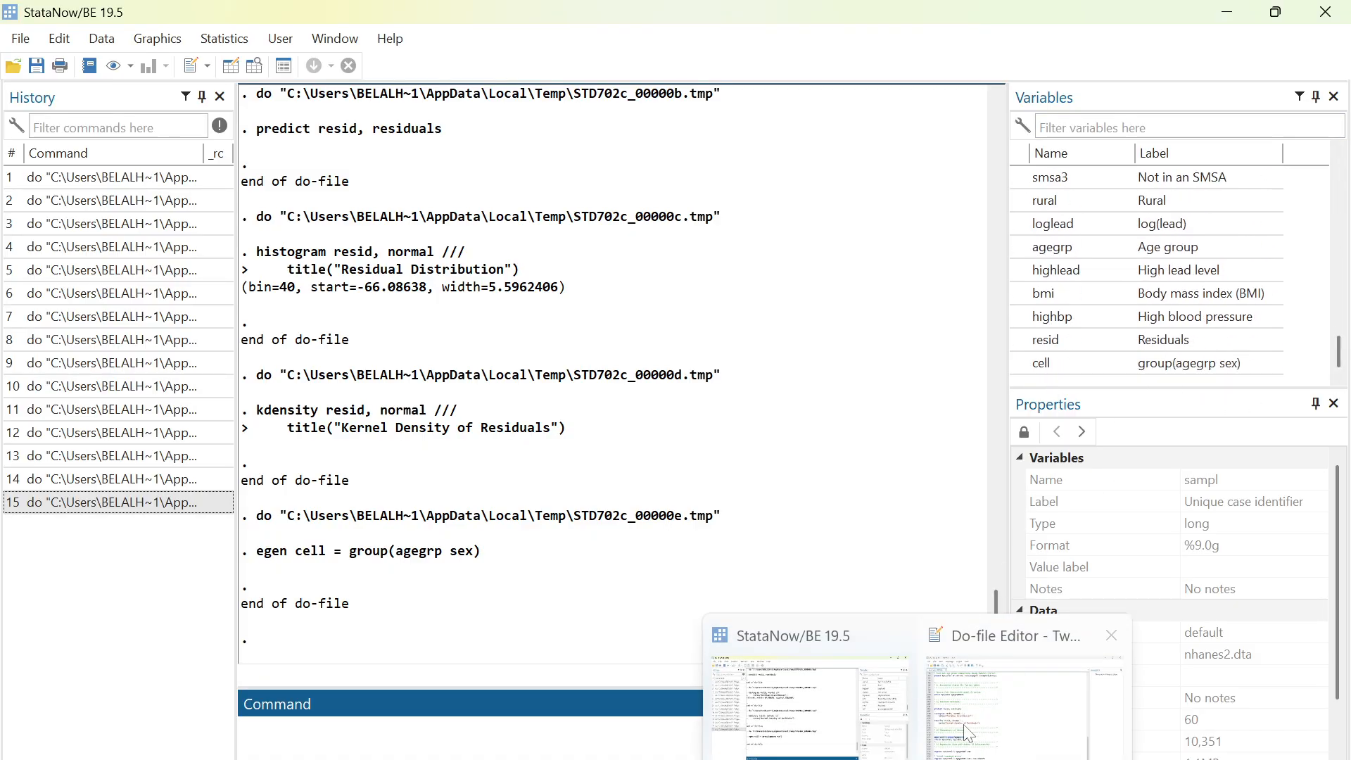
{"action": "left_click", "coordinate": [1025, 703]}
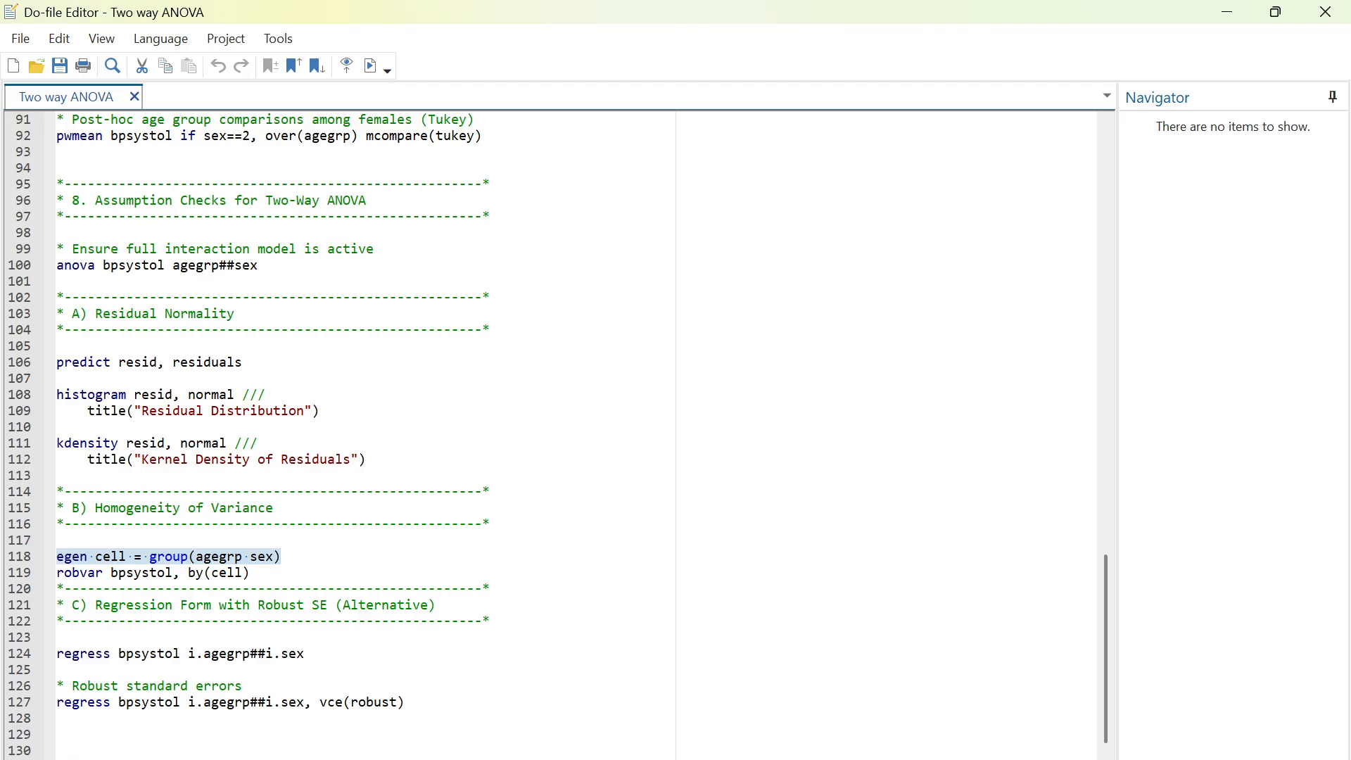
{"action": "left_click_drag", "start_coordinate": [250, 573], "coordinate": [56, 575]}
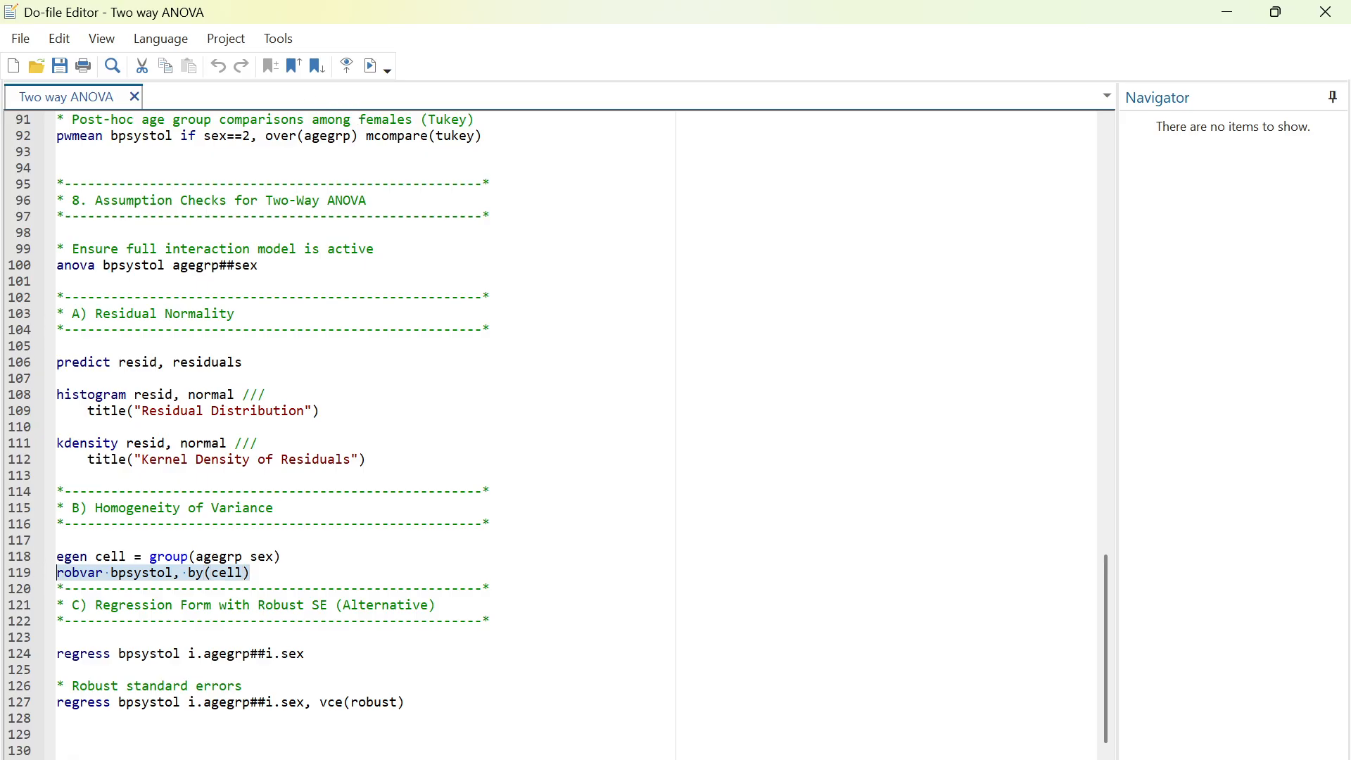
{"action": "left_click", "coordinate": [371, 71]}
{"action": "left_click", "coordinate": [802, 697]}
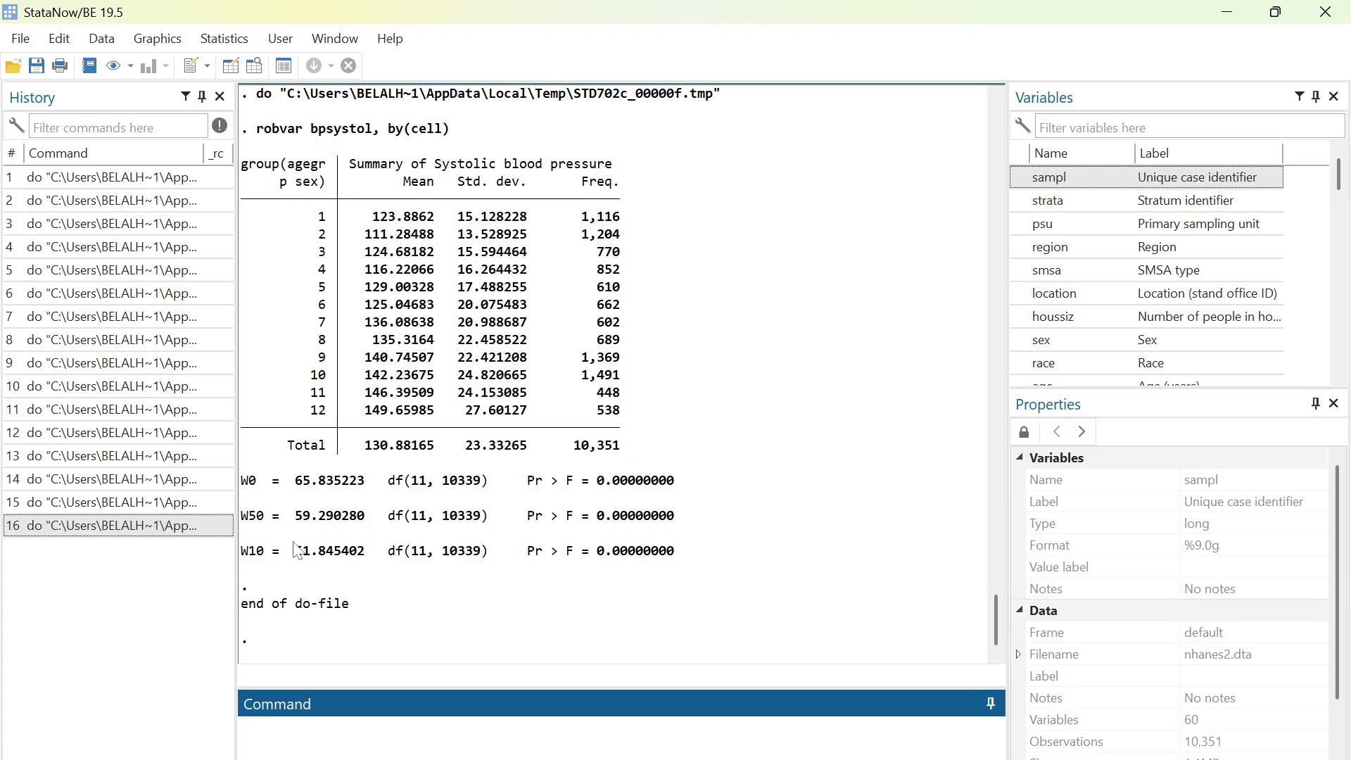
{"action": "left_click", "coordinate": [251, 526]}
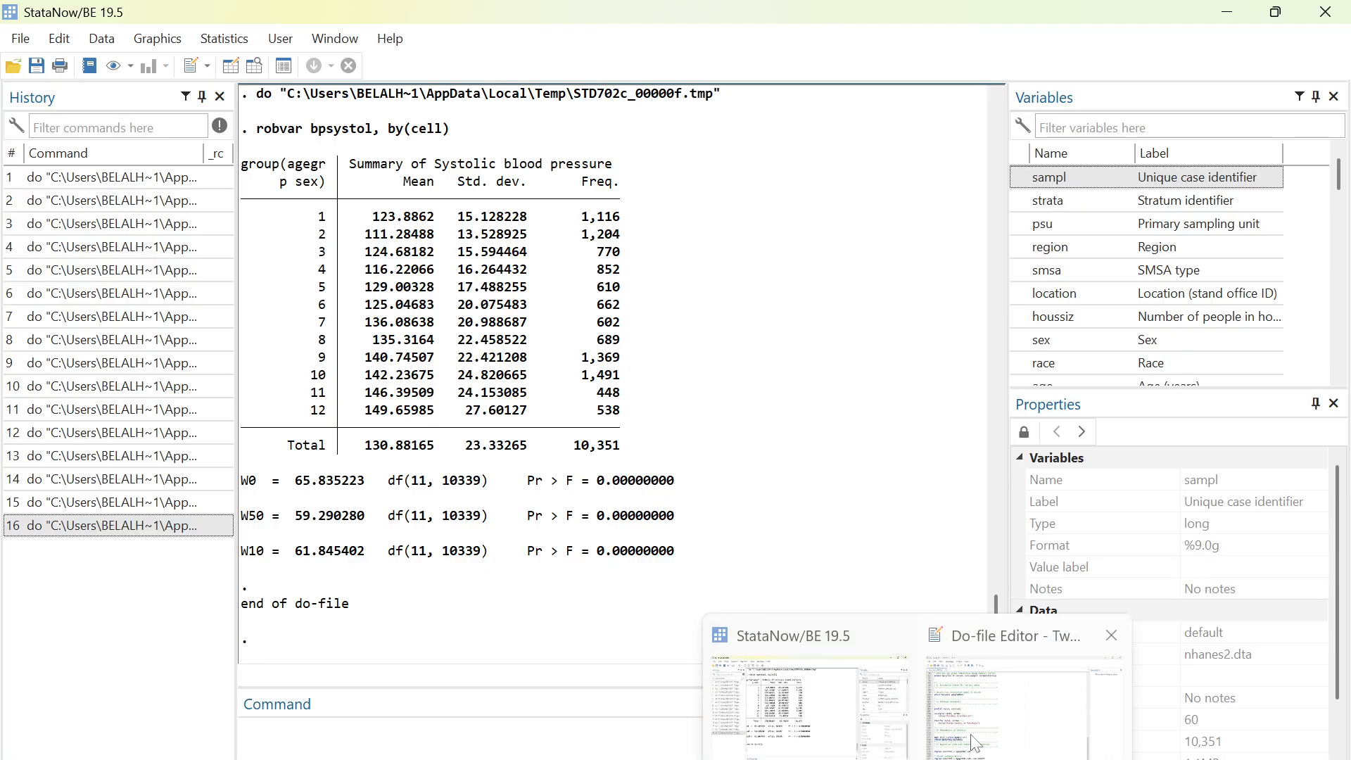
- Run regress bpsystol i.agegrp##i.sex from the do-file's regression section and view the coefficient table
{"action": "left_click", "coordinate": [977, 744]}
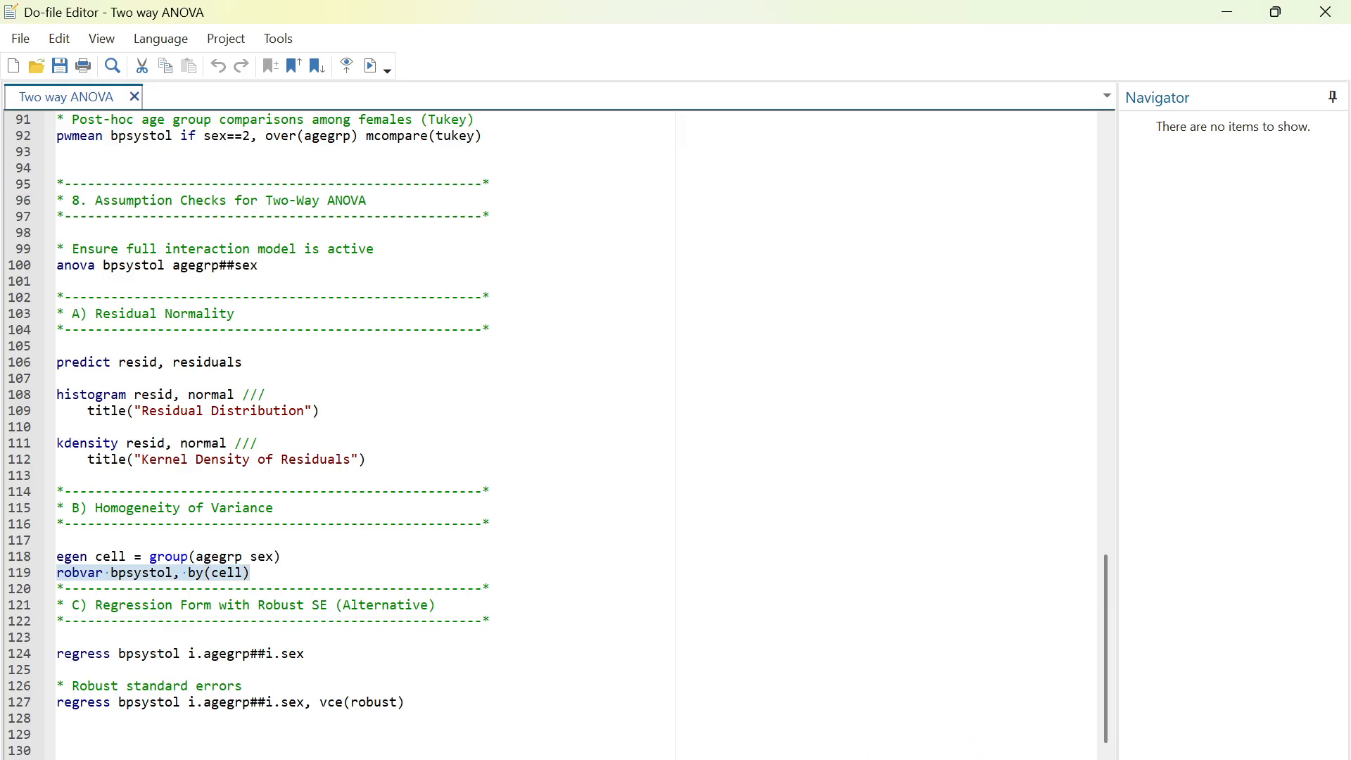
{"action": "left_click", "coordinate": [251, 573]}
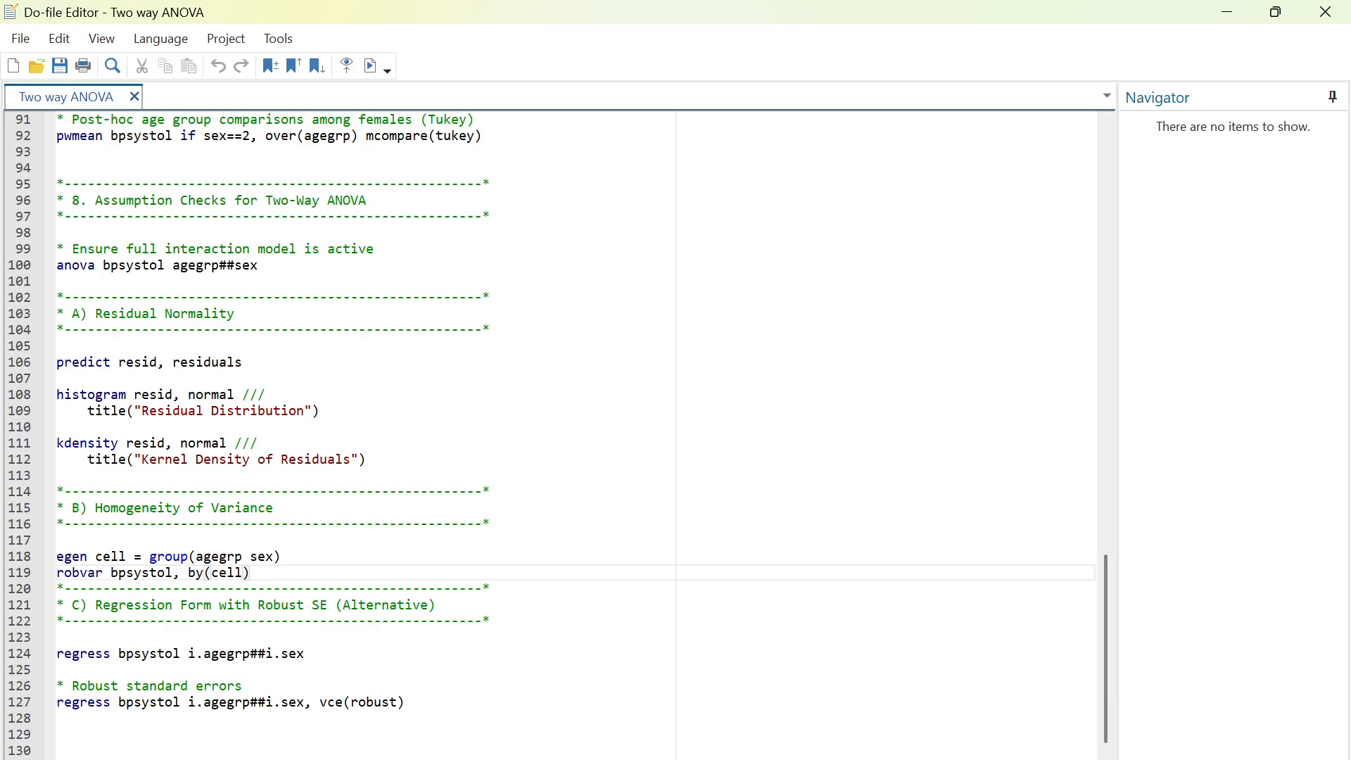
{"action": "left_click_drag", "start_coordinate": [57, 654], "coordinate": [195, 667]}
{"action": "left_click", "coordinate": [203, 656]}
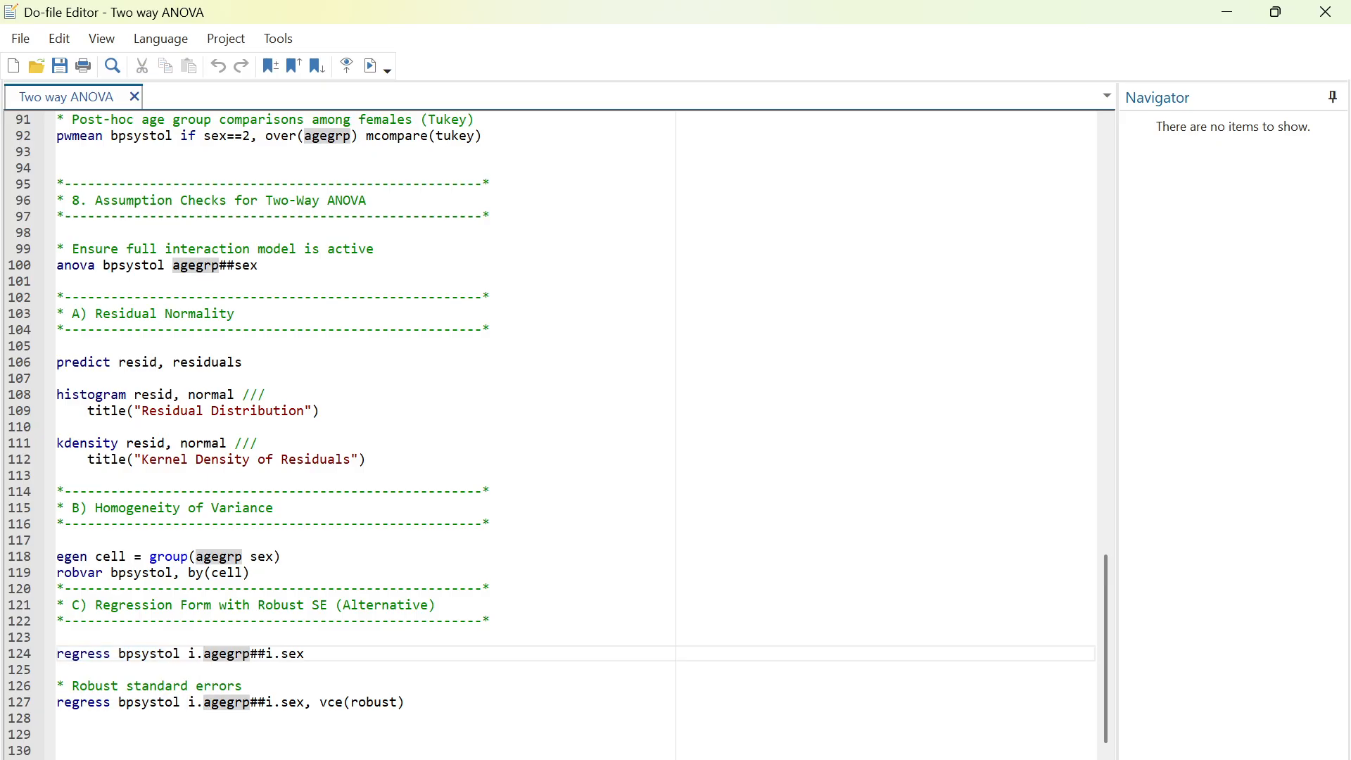
{"action": "left_click_drag", "start_coordinate": [305, 654], "coordinate": [56, 654]}
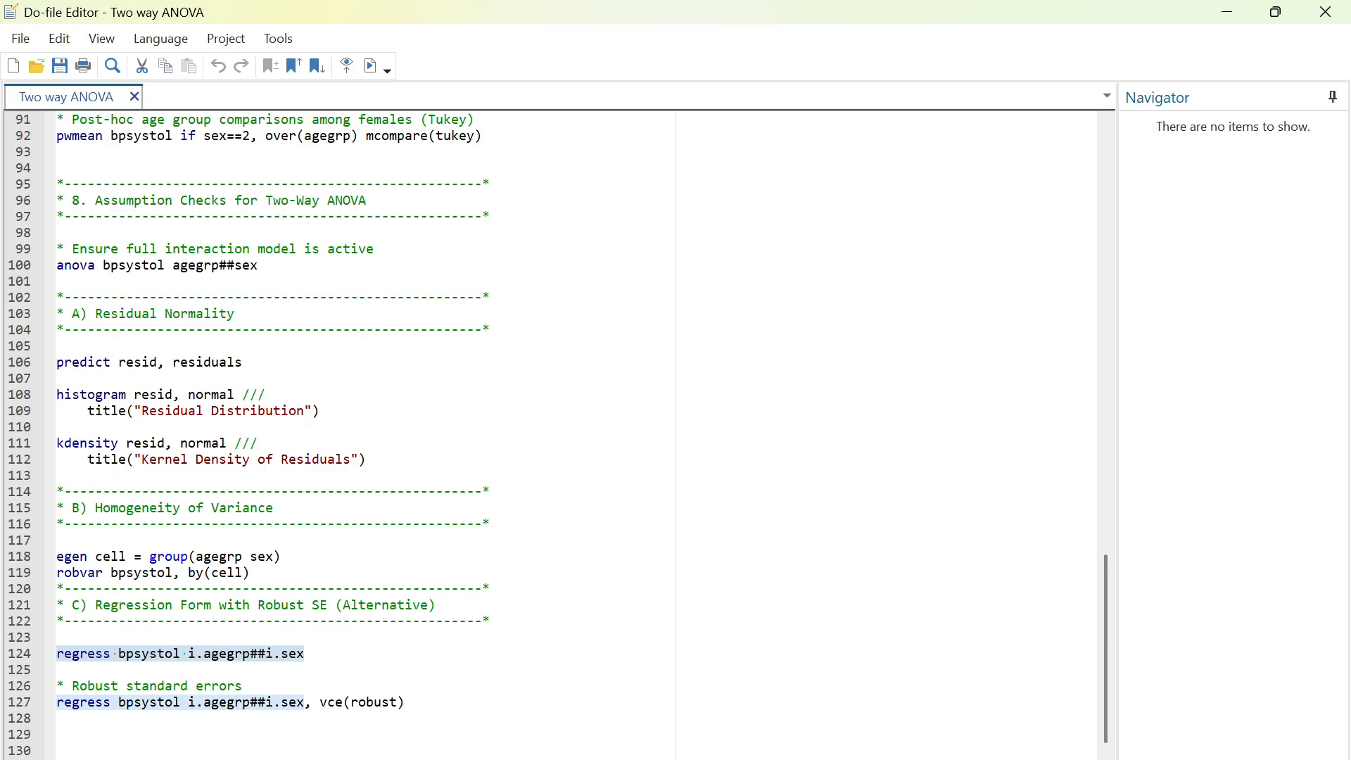
{"action": "left_click", "coordinate": [371, 69]}
{"action": "mouse_move", "coordinate": [918, 758]}
{"action": "left_click", "coordinate": [809, 718]}
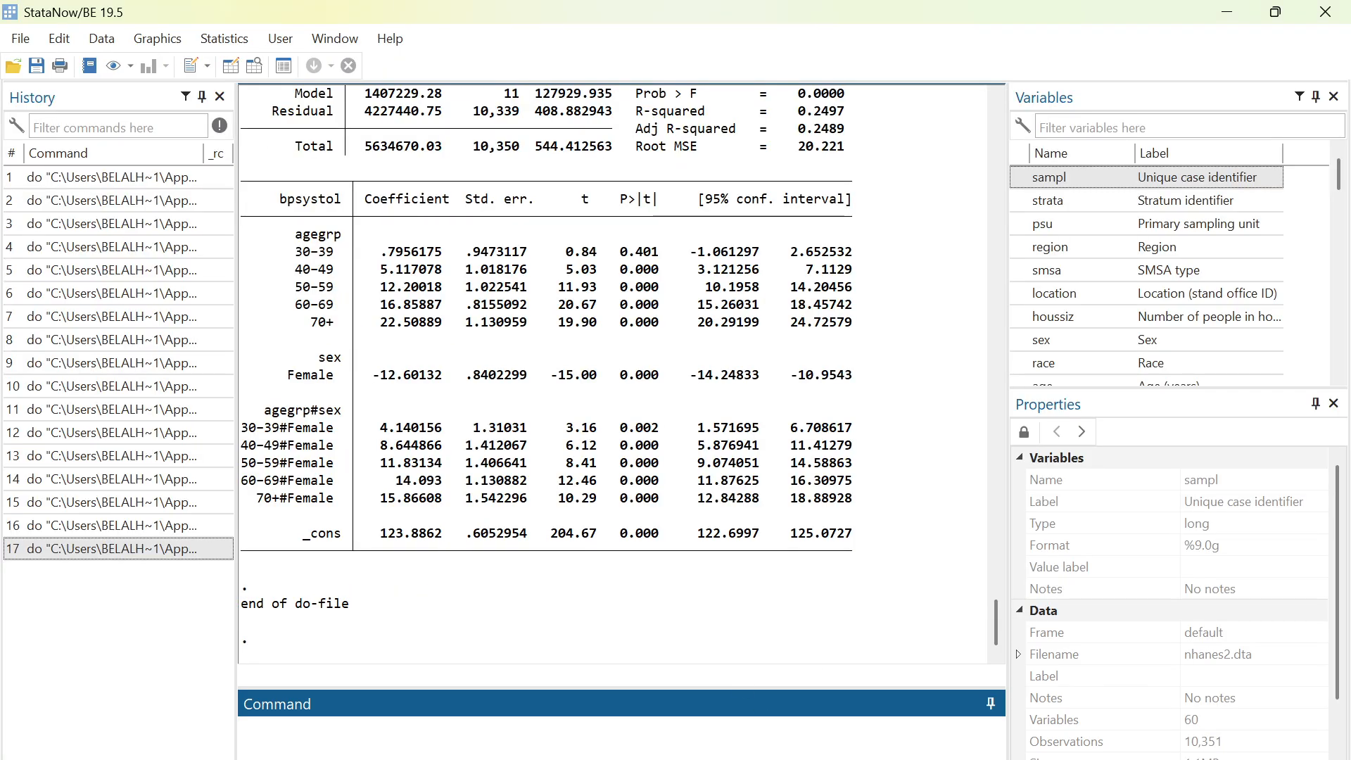
- Run the robust standard errors version, regress bpsystol i.agegrp##i.sex, vce(robust), from the do-file and review its output
{"action": "left_click", "coordinate": [1024, 724]}
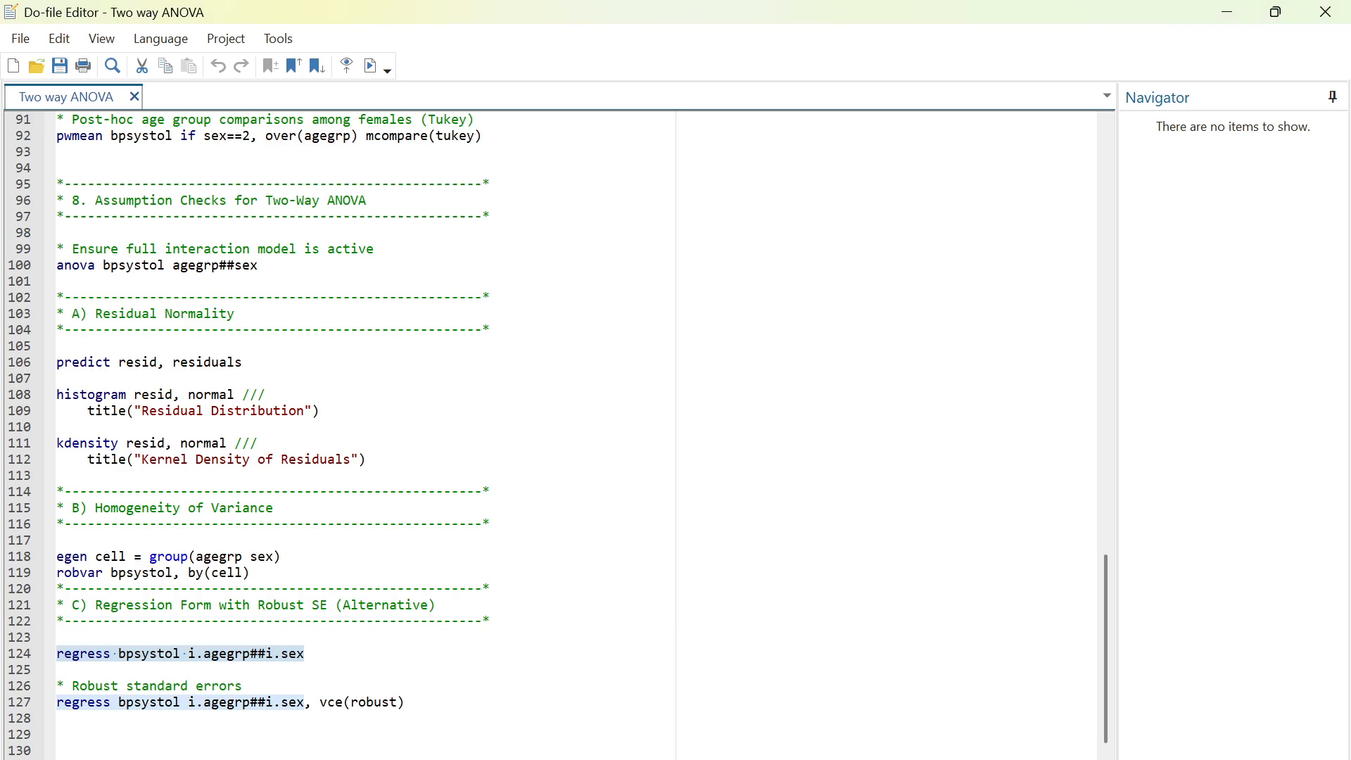
{"action": "left_click_drag", "start_coordinate": [405, 702], "coordinate": [20, 718]}
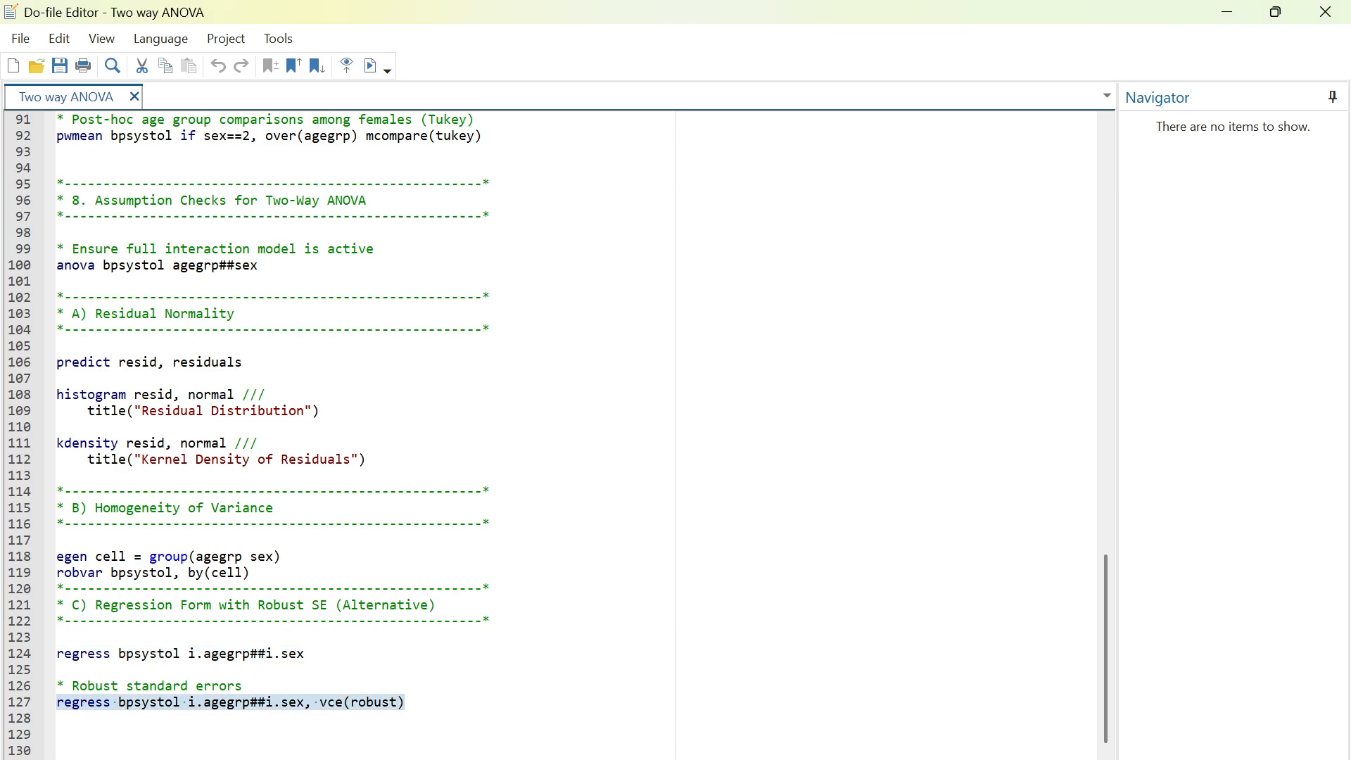
{"action": "left_click", "coordinate": [809, 686]}
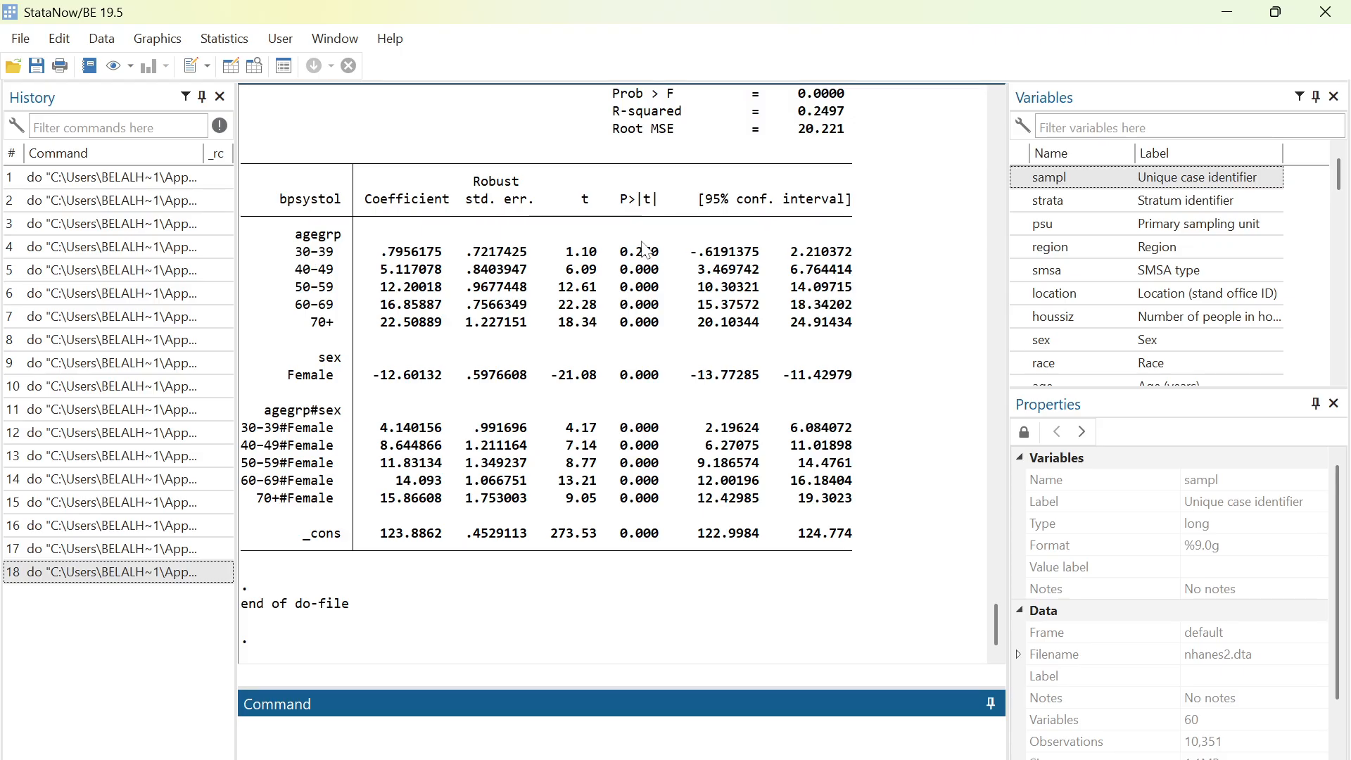
{"action": "scroll", "coordinate": [706, 368], "scroll_direction": "up", "scroll_amount": 1}
{"action": "scroll", "coordinate": [706, 367], "scroll_direction": "down", "scroll_amount": 1}
{"action": "mouse_move", "coordinate": [917, 759]}
{"action": "left_click", "coordinate": [853, 743]}
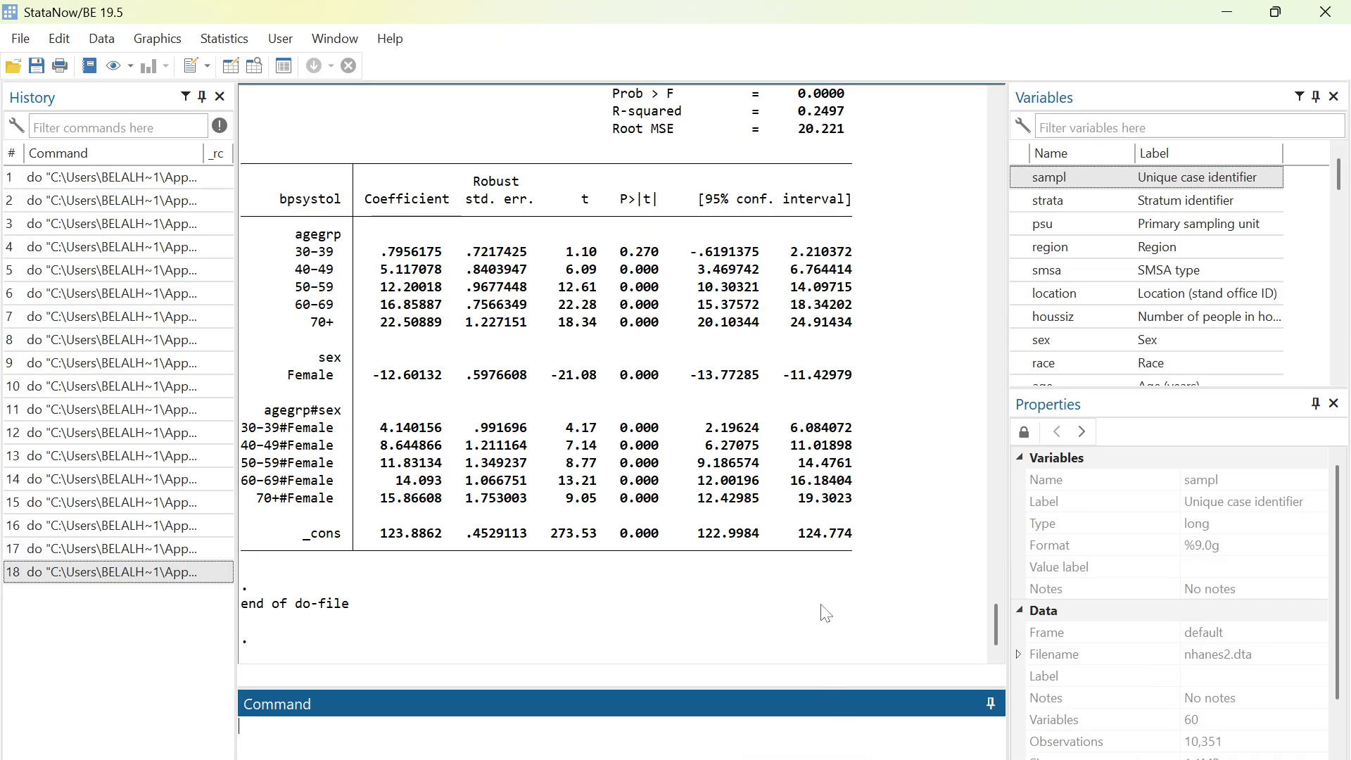